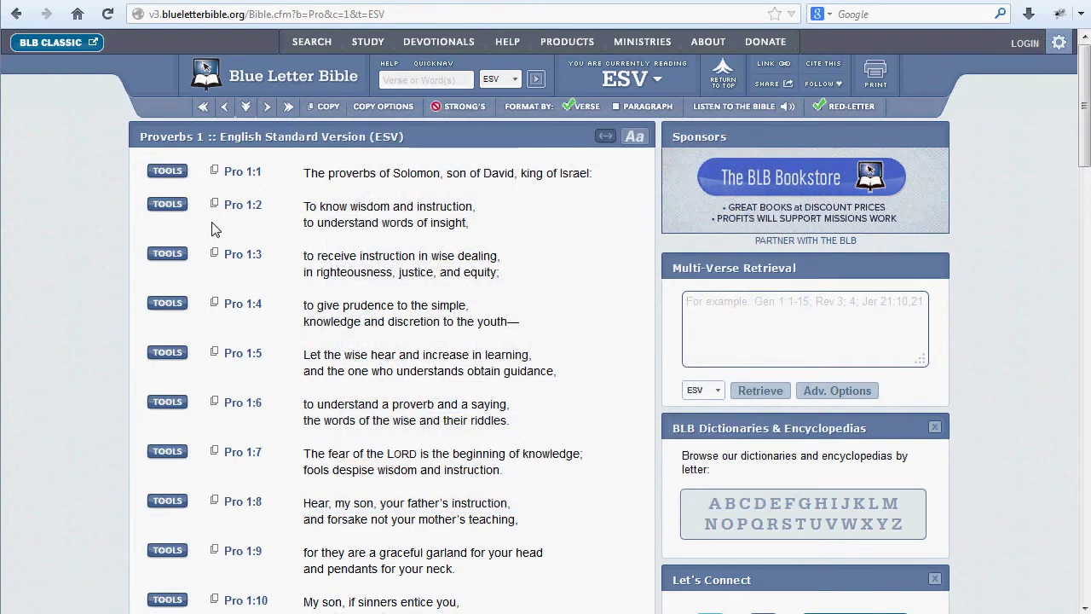
Step: Mark only Proverbs 1:1, 1:2 and 1:3, clearing stray marks on 1:4–1:10, then copy them
{"action": "left_click", "coordinate": [215, 171]}
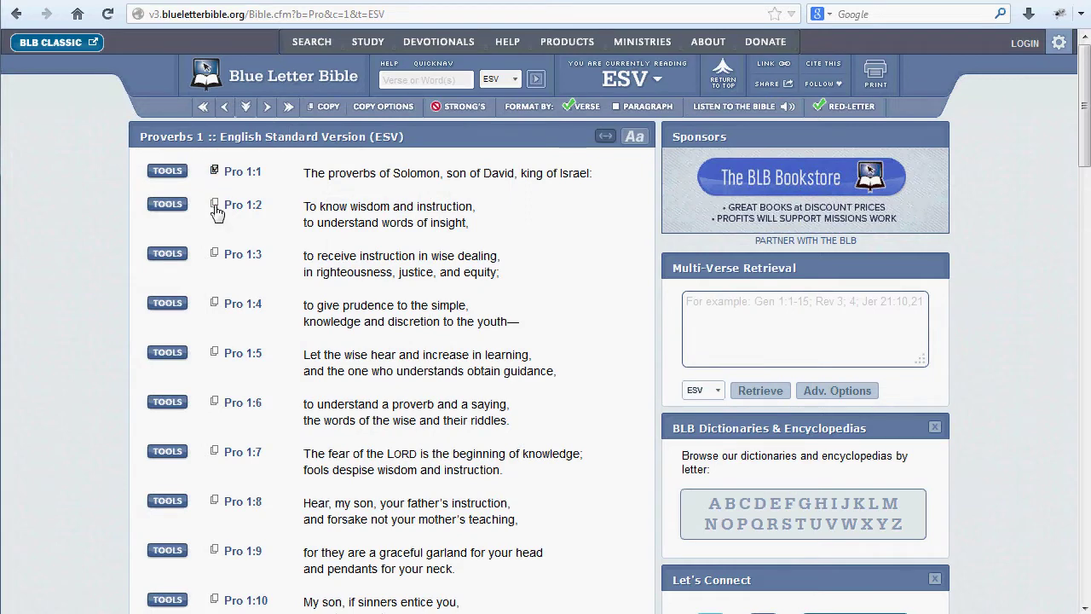
{"action": "left_click", "coordinate": [215, 205]}
{"action": "left_click", "coordinate": [215, 256]}
{"action": "left_click", "coordinate": [215, 256]}
{"action": "left_click", "coordinate": [215, 304]}
{"action": "left_click", "coordinate": [215, 353]}
{"action": "left_click", "coordinate": [215, 255]}
{"action": "left_click", "coordinate": [216, 255]}
{"action": "left_click", "coordinate": [215, 206]}
{"action": "left_click", "coordinate": [215, 205]}
{"action": "left_click", "coordinate": [214, 254]}
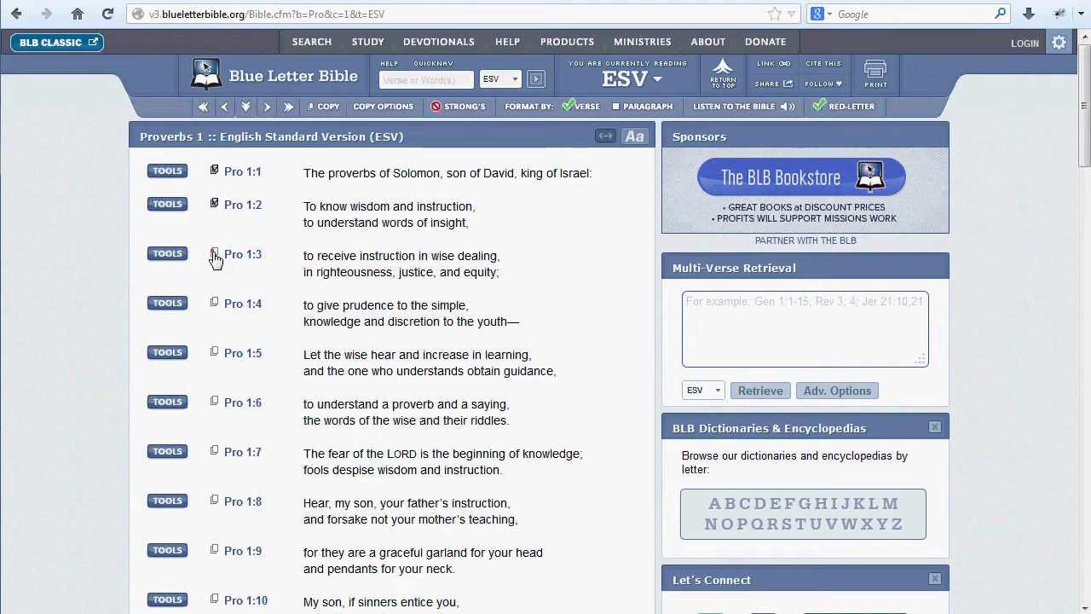
{"action": "left_click", "coordinate": [323, 116]}
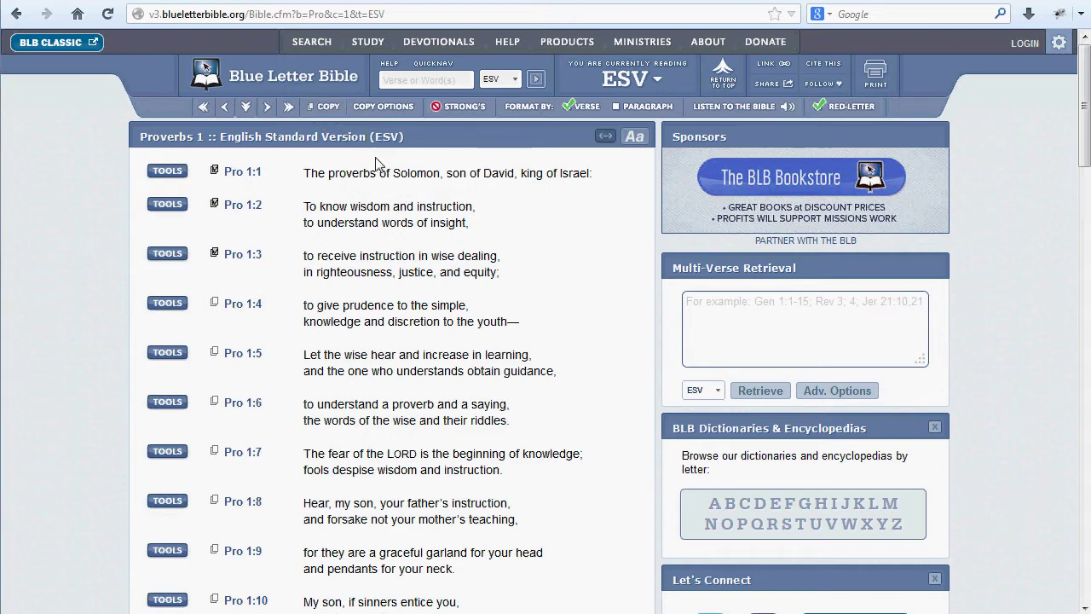
Step: Paste the Proverbs 1:1-3 ESV paragraph into Word's Document1 and bring up the site's copy options
{"action": "left_click", "coordinate": [625, 610]}
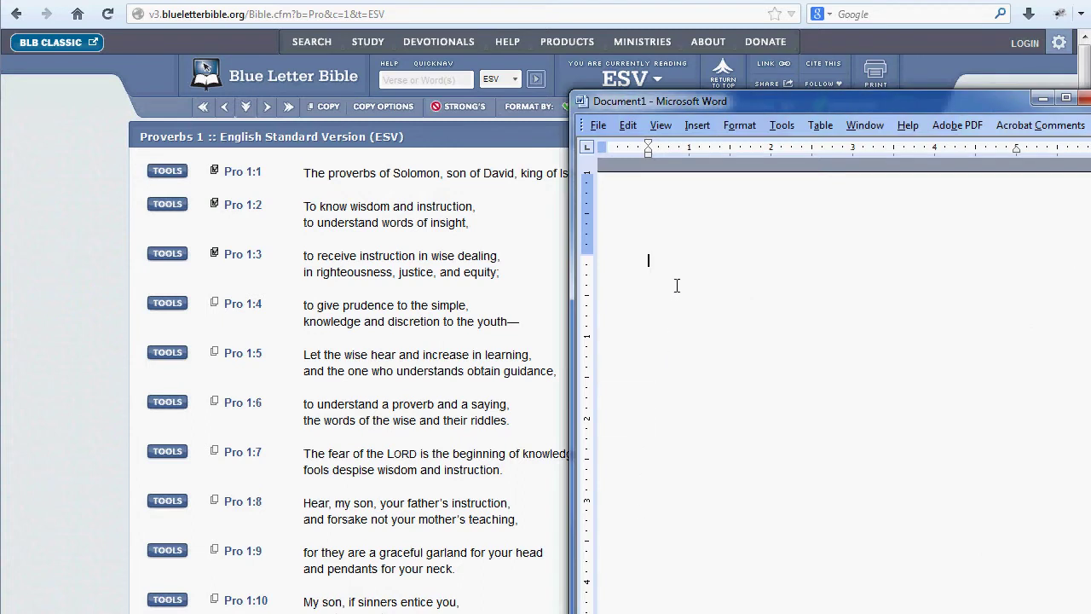
{"action": "key", "text": "ctrl+v"}
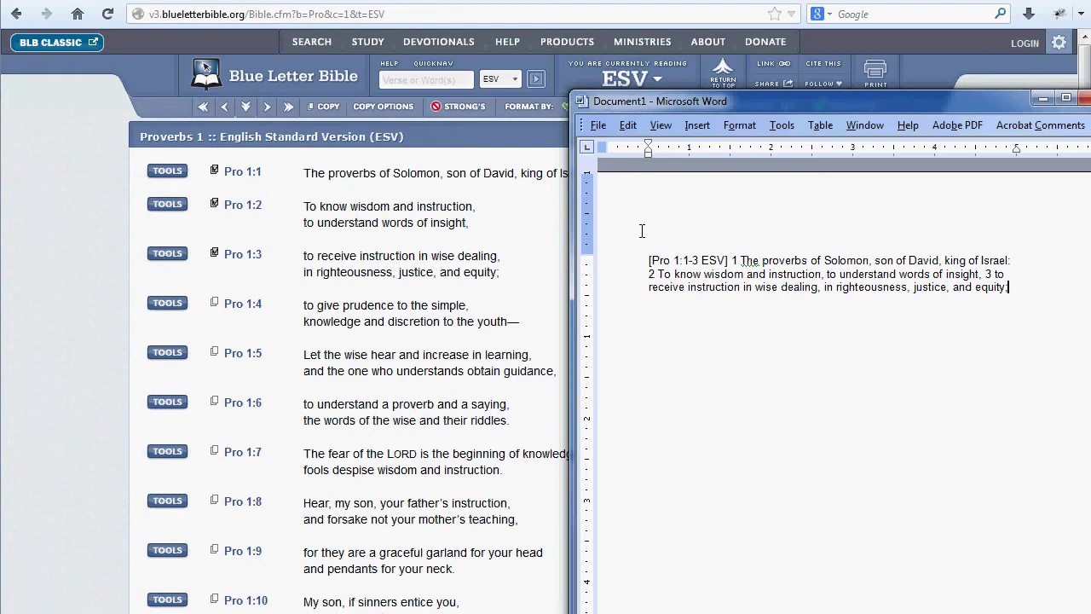
{"action": "left_click", "coordinate": [388, 106]}
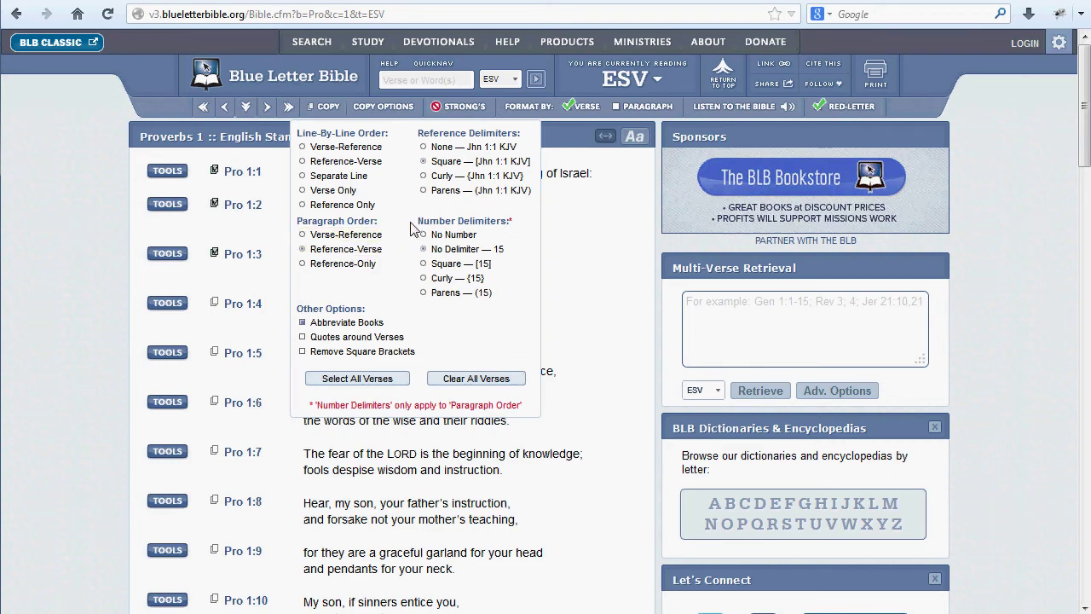
Step: In Word, highlight verse numbers 1, 2 and 3 and place the cursor below the passage
{"action": "key", "text": "alt+Tab"}
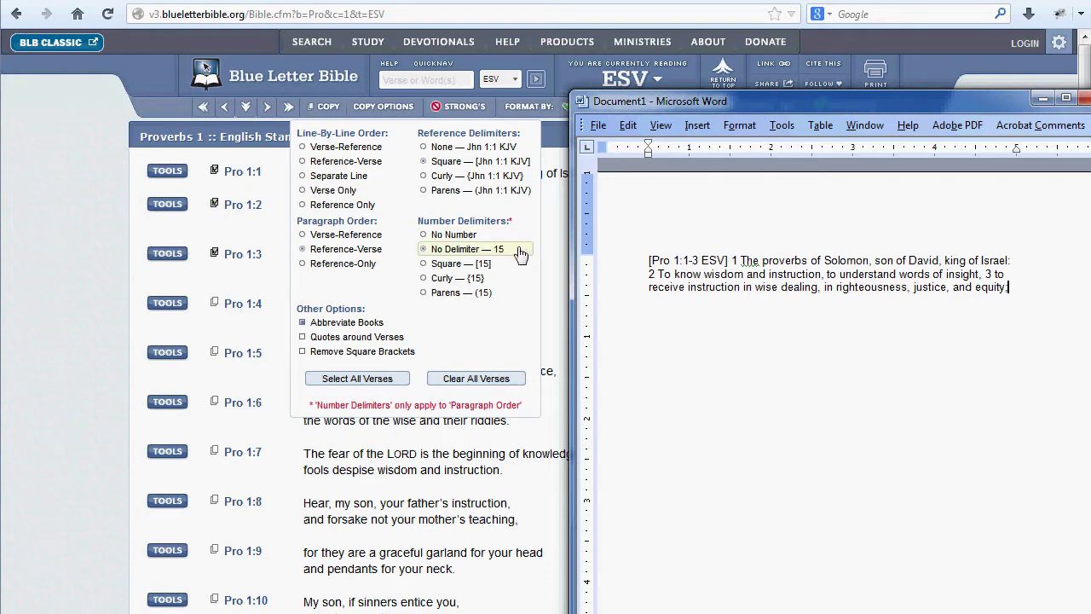
{"action": "left_click_drag", "start_coordinate": [730, 261], "coordinate": [738, 260]}
{"action": "left_click_drag", "start_coordinate": [648, 275], "coordinate": [655, 275]}
{"action": "left_click_drag", "start_coordinate": [992, 274], "coordinate": [984, 274]}
{"action": "left_click", "coordinate": [981, 305]}
Step: Set Square — [15] number delimiters and paste a second passage numbered [1], [2], [3]
{"action": "left_click", "coordinate": [425, 265]}
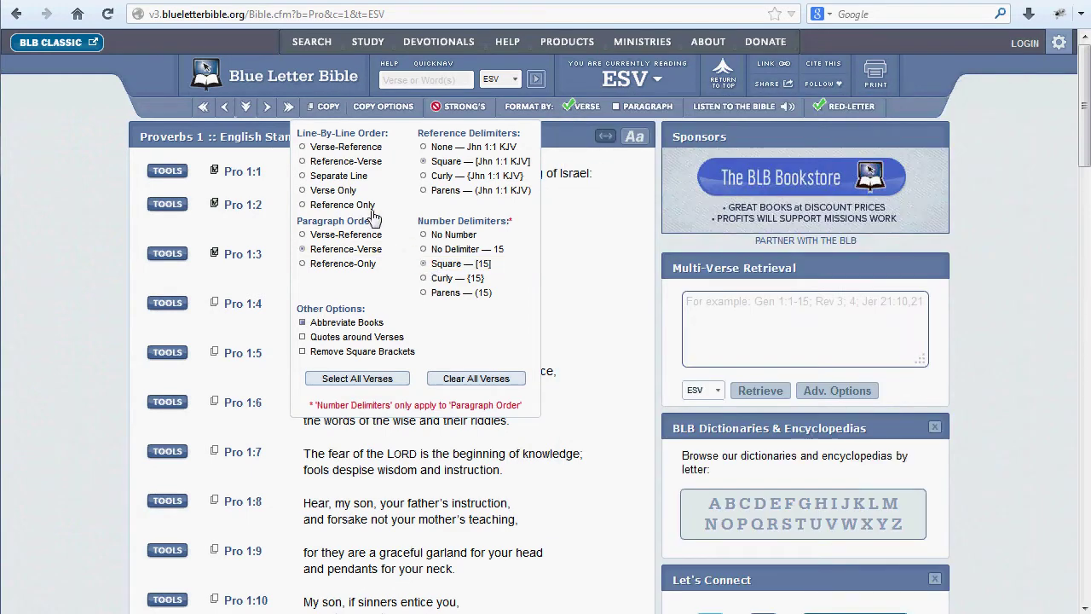
{"action": "left_click", "coordinate": [320, 109]}
{"action": "key", "text": "alt+Tab"}
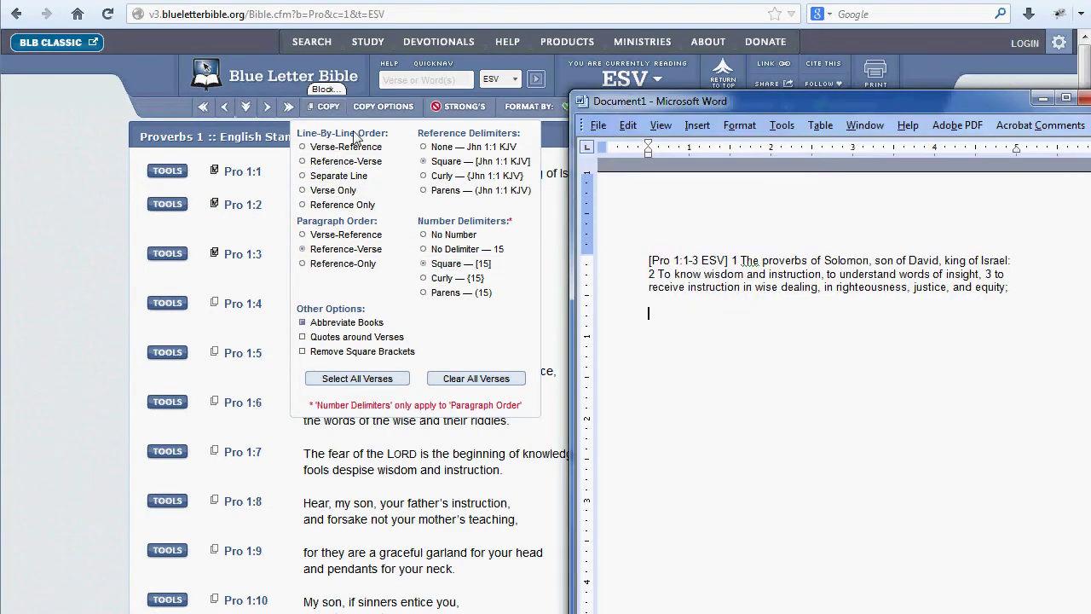
{"action": "key", "text": "ctrl+v"}
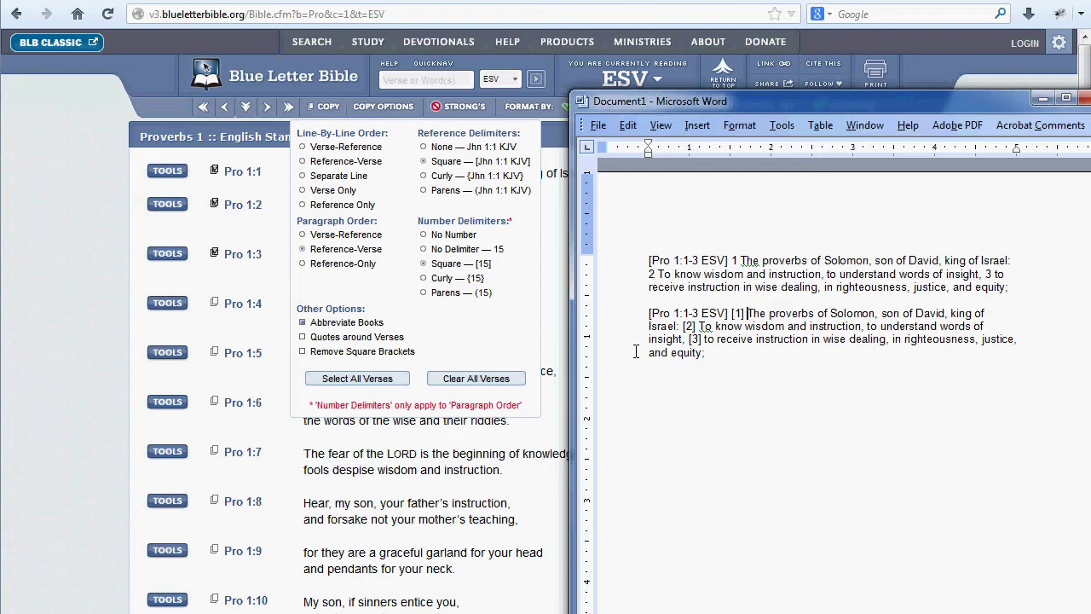
{"action": "left_click", "coordinate": [477, 154]}
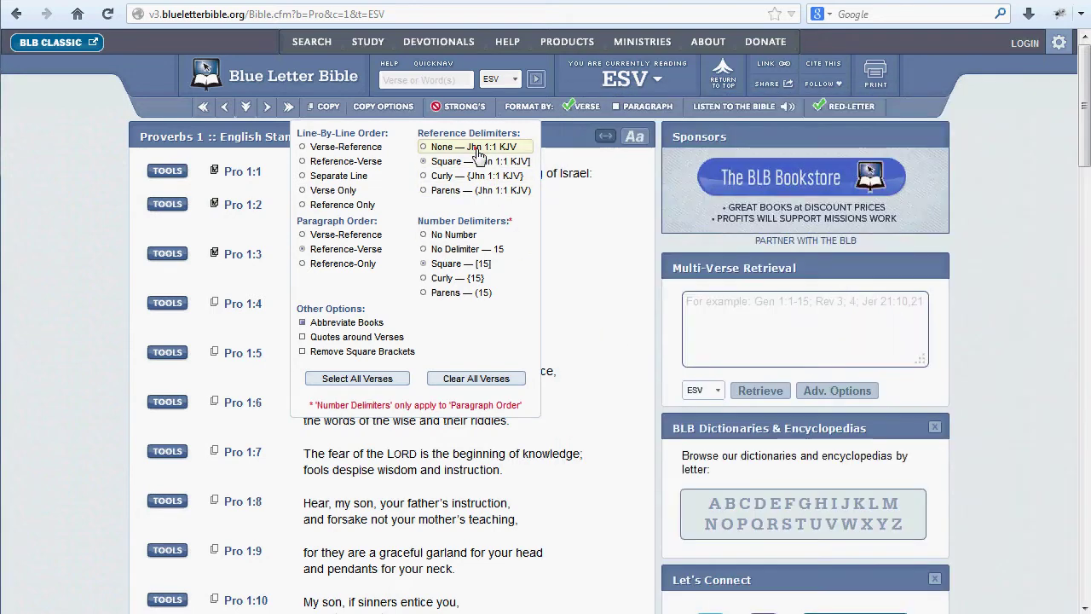
Step: Use Curly reference delimiters and paste a third passage headed {Pro 1:1-3 ESV} into Word
{"action": "left_click", "coordinate": [468, 175]}
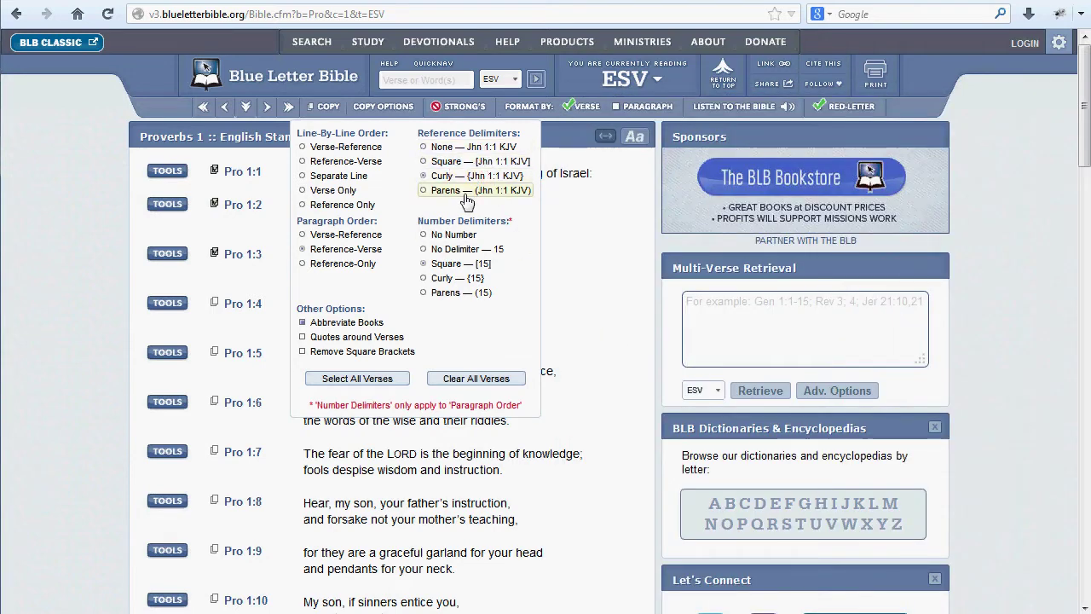
{"action": "left_click", "coordinate": [465, 195]}
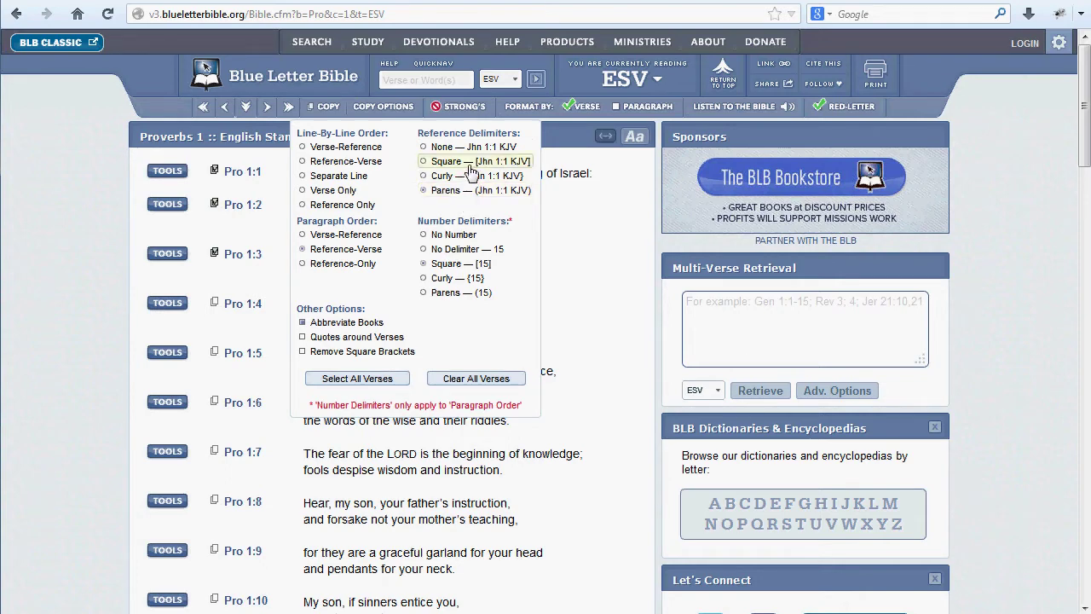
{"action": "left_click", "coordinate": [468, 179]}
{"action": "left_click", "coordinate": [320, 109]}
{"action": "key", "text": "alt+Tab"}
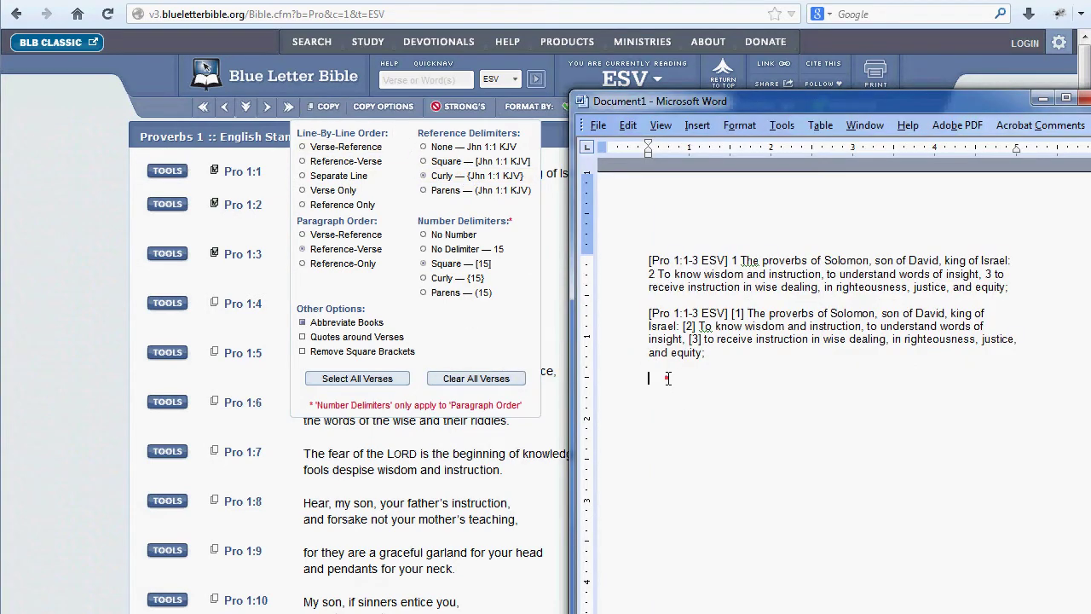
{"action": "key", "text": "ctrl+v"}
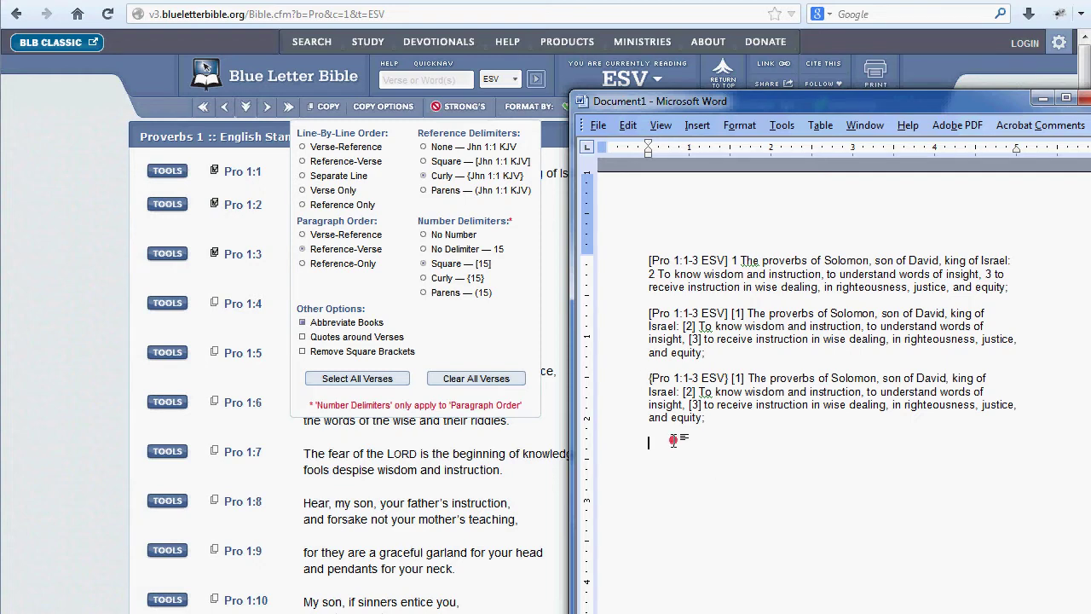
{"action": "scroll", "coordinate": [671, 444], "scroll_direction": "down", "scroll_amount": 2}
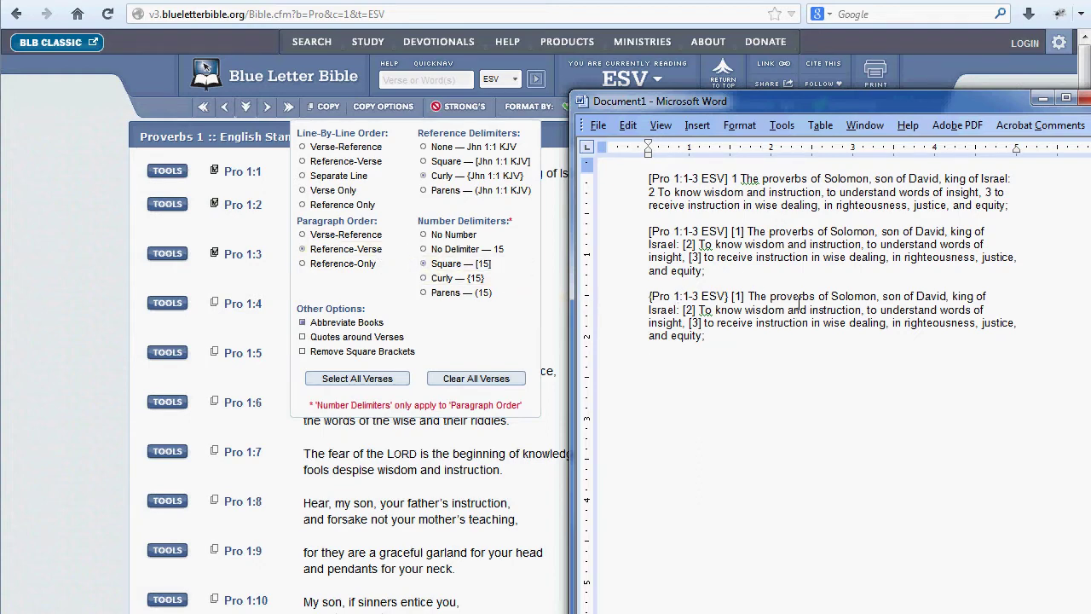
Step: Set Paragraph Order to Verse-Reference and paste the passage ending {Pro 1:1-3 ESV}
{"action": "left_click", "coordinate": [350, 237]}
{"action": "left_click", "coordinate": [349, 237]}
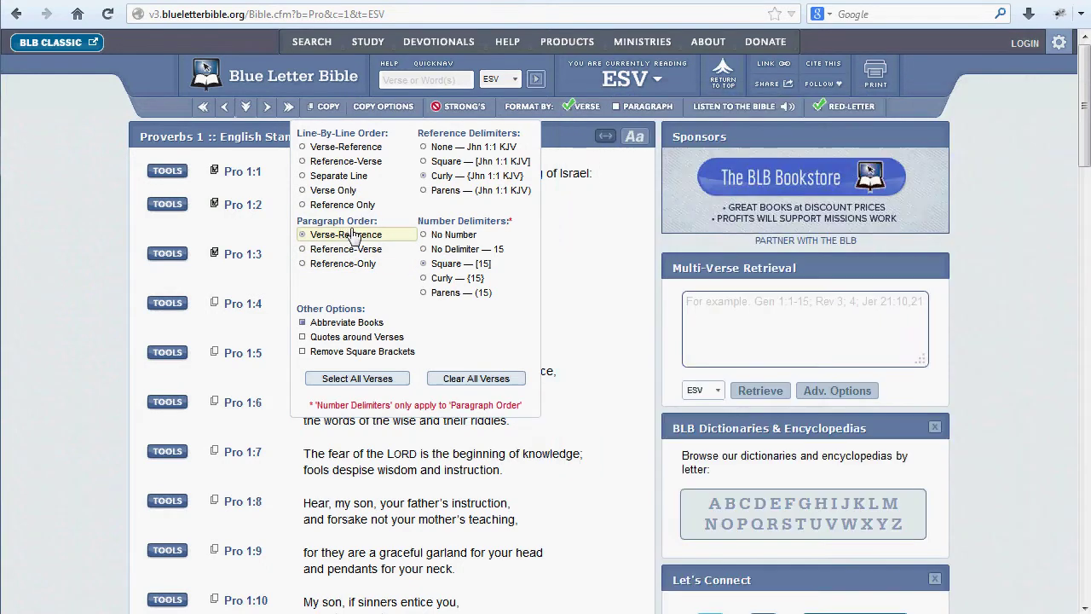
{"action": "left_click", "coordinate": [331, 109]}
{"action": "key", "text": "alt+Tab"}
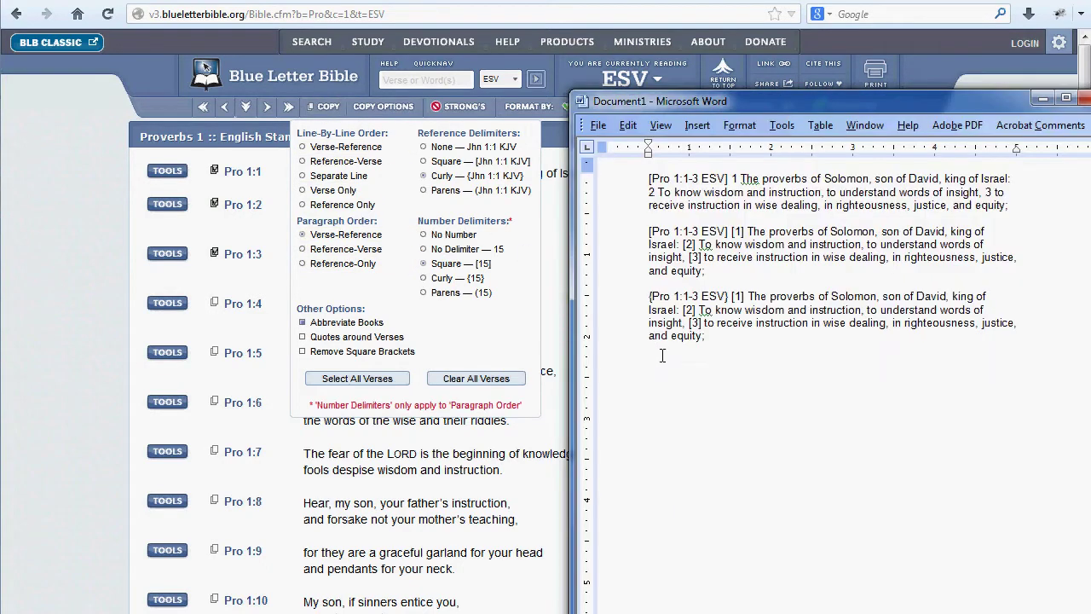
{"action": "key", "text": "ctrl+v"}
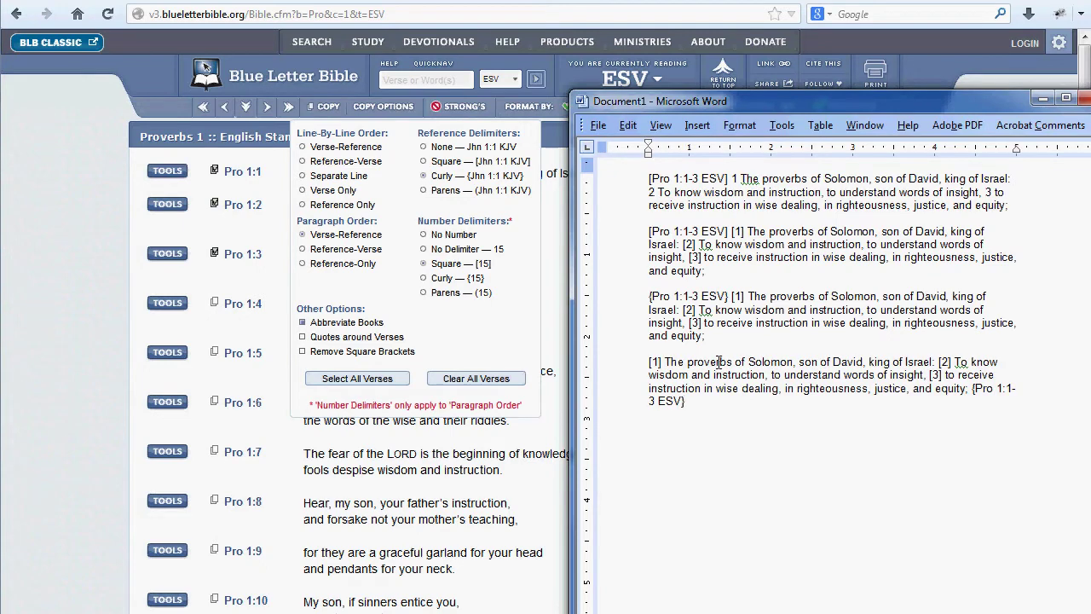
Step: Switch to Reference-Only and add a bare 'Pro 1:1-3 ESV' line to Word
{"action": "left_click", "coordinate": [339, 264]}
{"action": "left_click", "coordinate": [328, 108]}
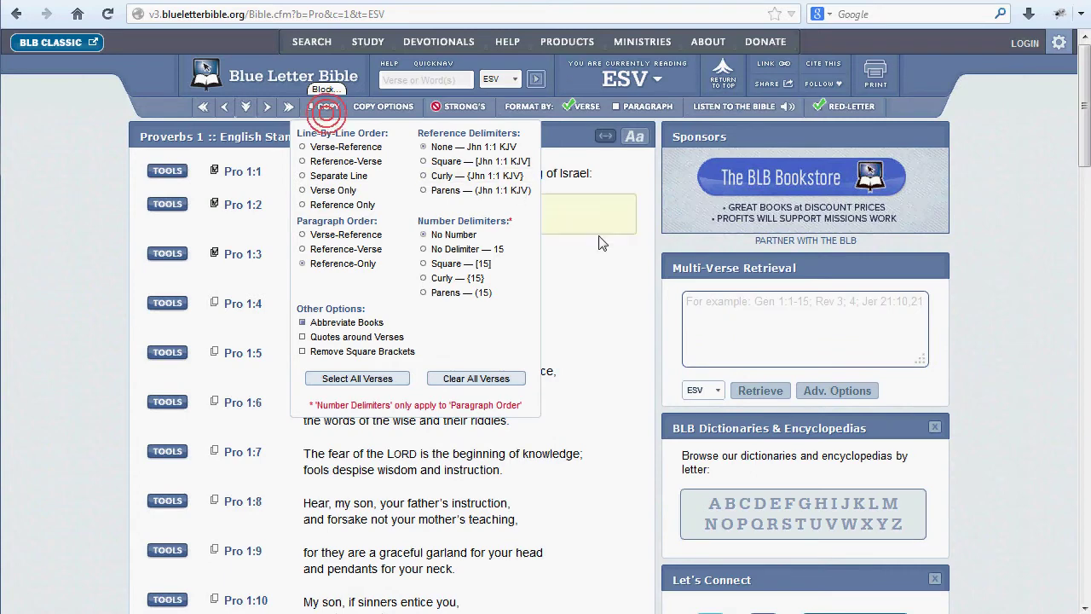
{"action": "key", "text": "alt+Tab"}
{"action": "key", "text": "ctrl+v"}
{"action": "type", "text": "Pro 1:1-3 ESV"}
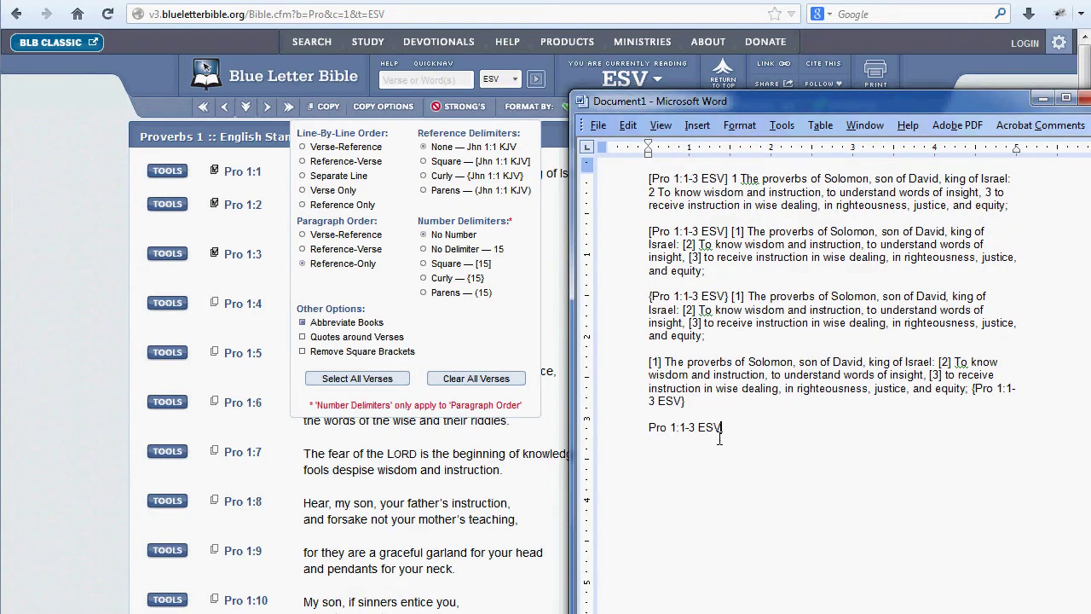
{"action": "scroll", "coordinate": [672, 440], "scroll_direction": "down", "scroll_amount": 2}
{"action": "scroll", "coordinate": [672, 439], "scroll_direction": "down", "scroll_amount": 1}
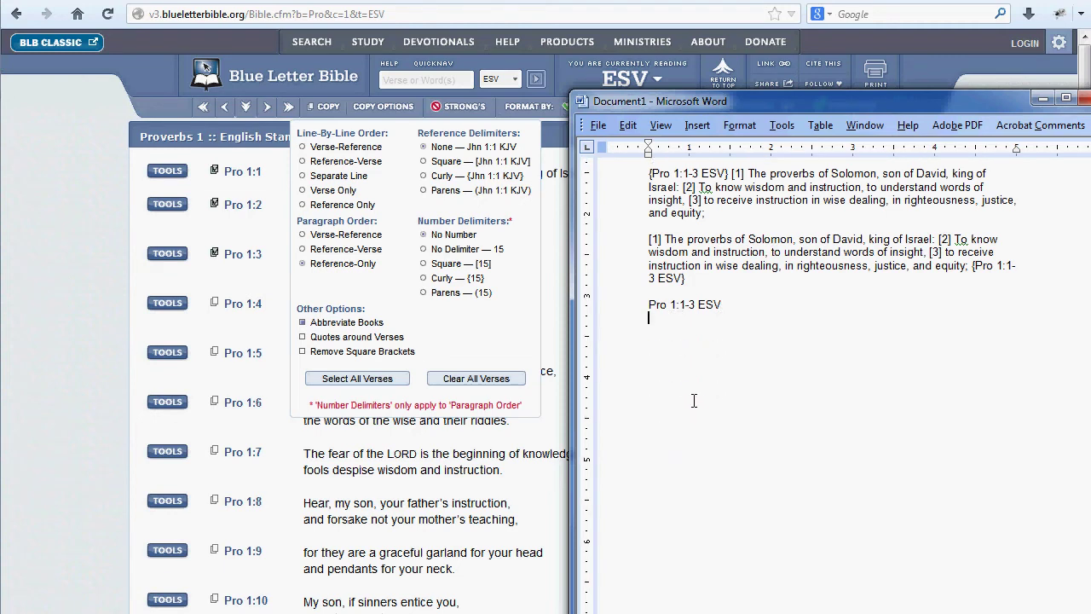
Step: Paste Proverbs 1:1-3 using the Line-By-Line Verse-Reference order
{"action": "left_click", "coordinate": [351, 148]}
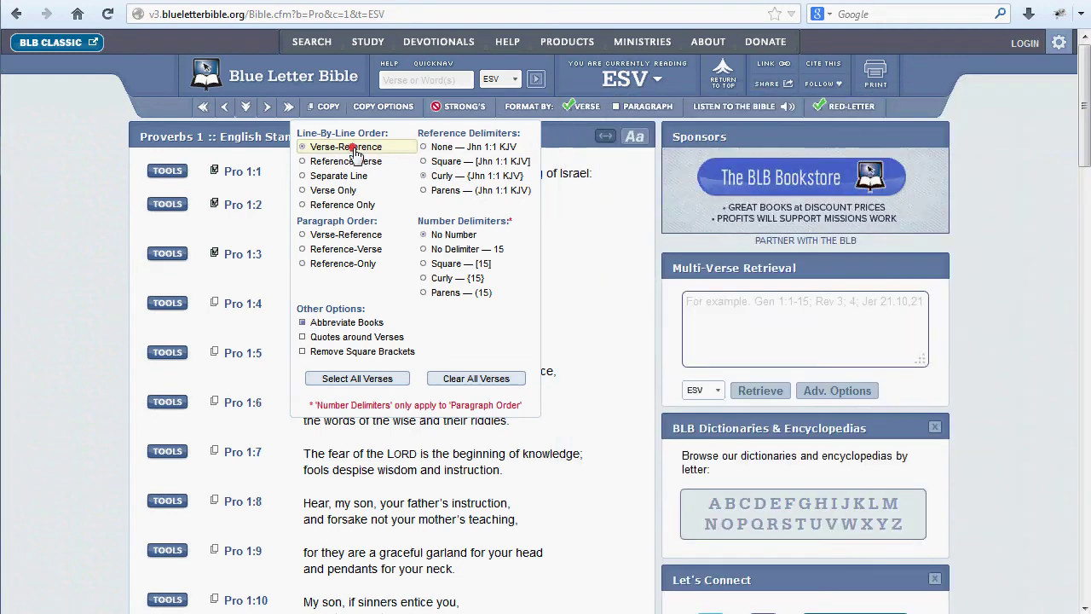
{"action": "left_click", "coordinate": [324, 105]}
{"action": "key", "text": "alt+Tab"}
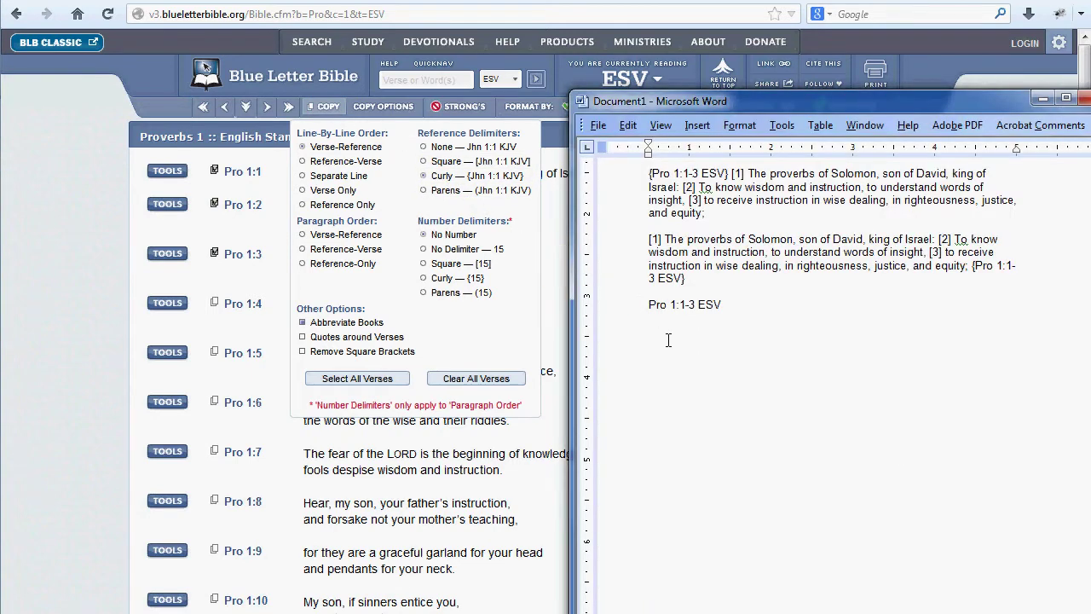
{"action": "key", "text": "ctrl+v"}
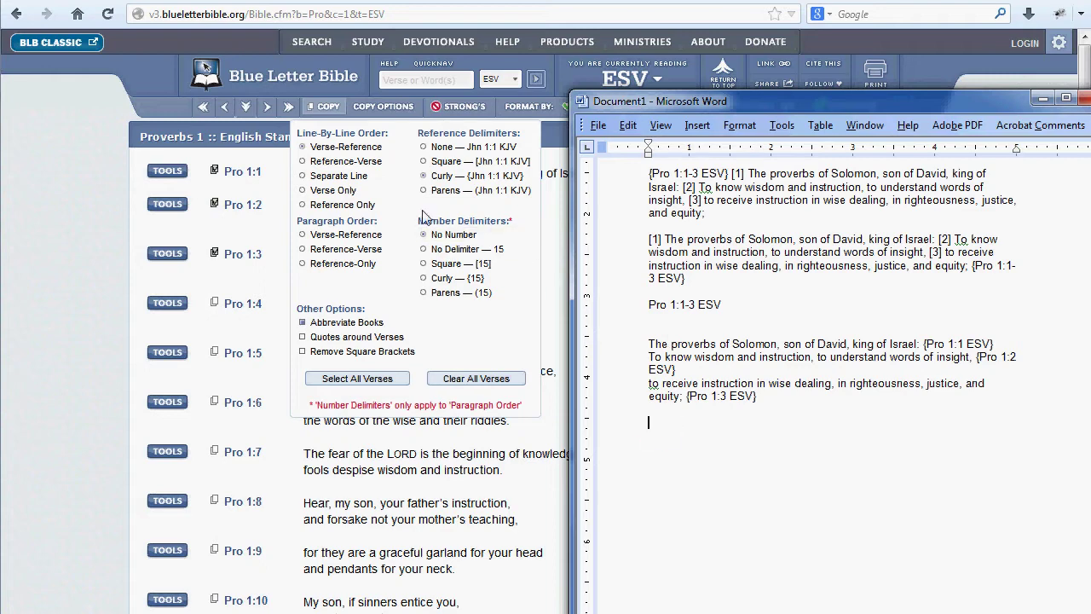
Step: Paste the verses again in Reference-Verse order and start a new line
{"action": "left_click", "coordinate": [319, 162]}
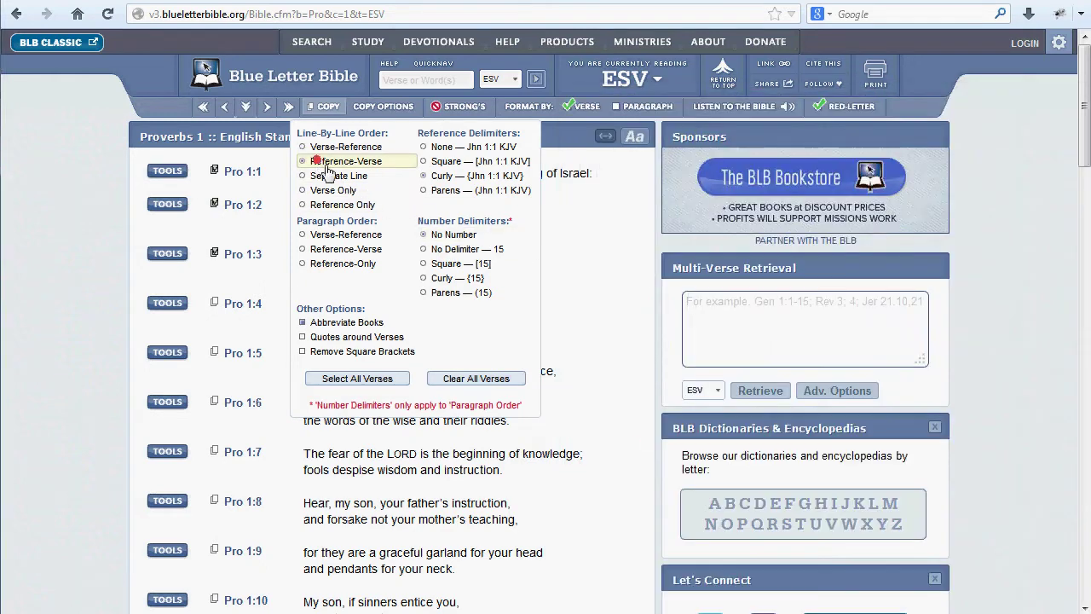
{"action": "left_click", "coordinate": [319, 108]}
{"action": "key", "text": "alt+Tab"}
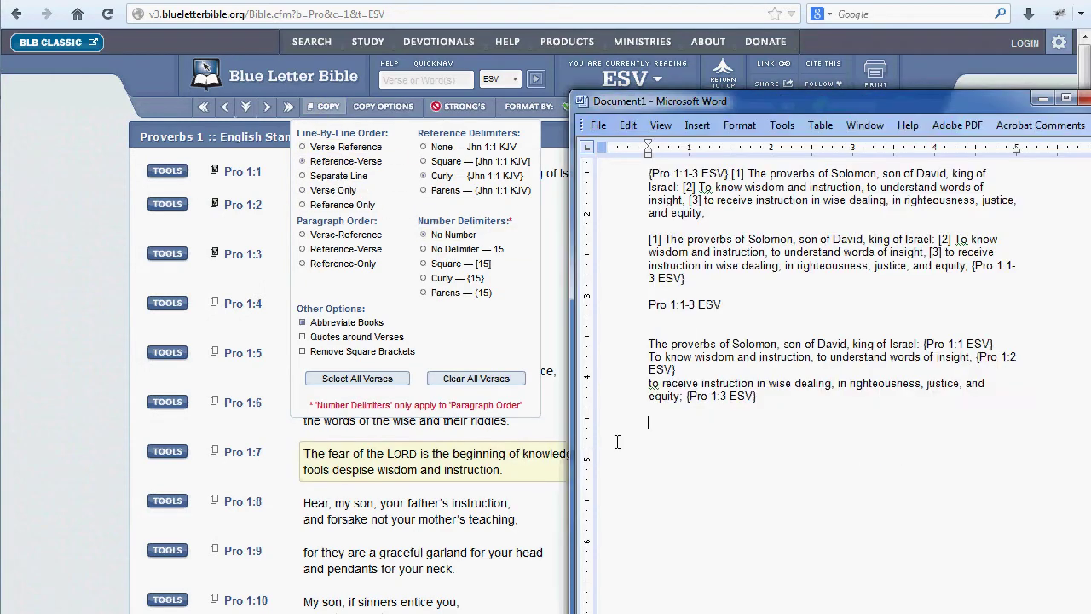
{"action": "key", "text": "ctrl+v"}
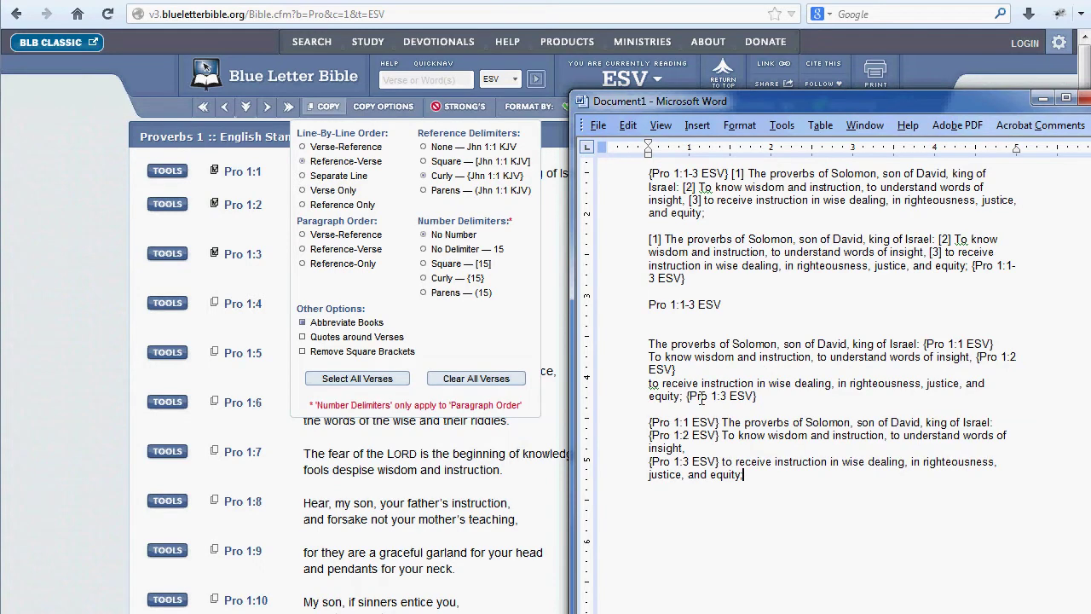
{"action": "key", "text": "Return"}
{"action": "key", "text": "Return"}
{"action": "key", "text": "Return"}
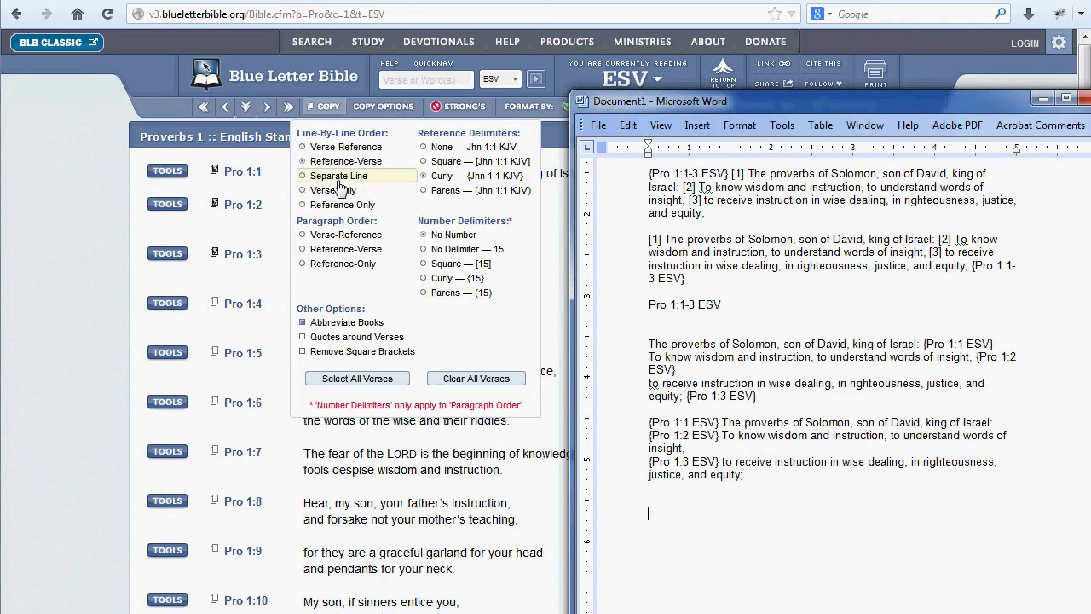
Step: Paste a Separate Line version with each reference on its own line
{"action": "left_click", "coordinate": [335, 176]}
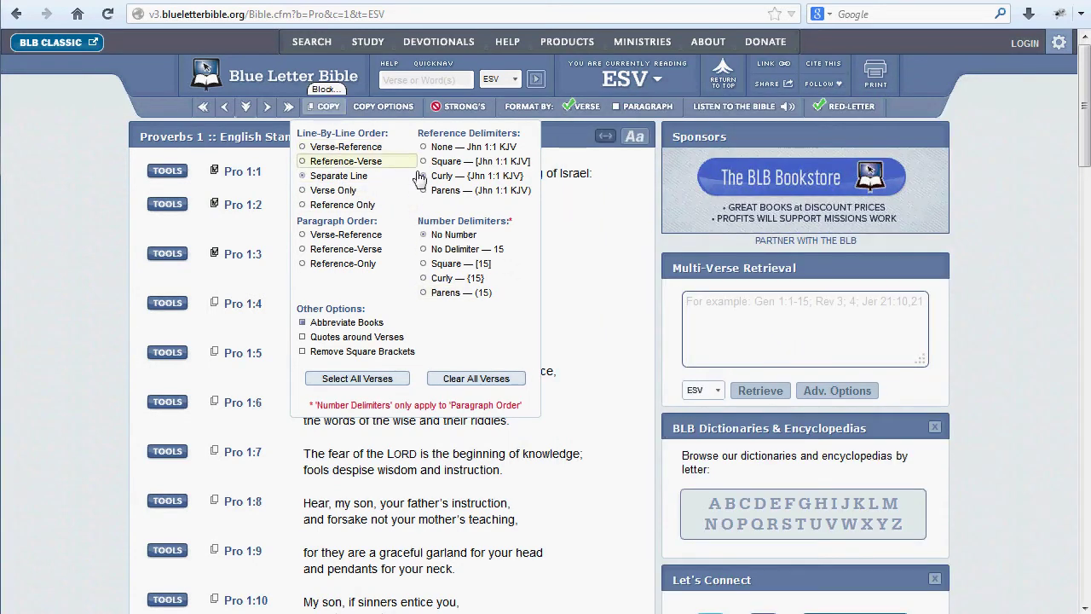
{"action": "key", "text": "alt+Tab"}
{"action": "scroll", "coordinate": [681, 424], "scroll_direction": "down", "scroll_amount": 3}
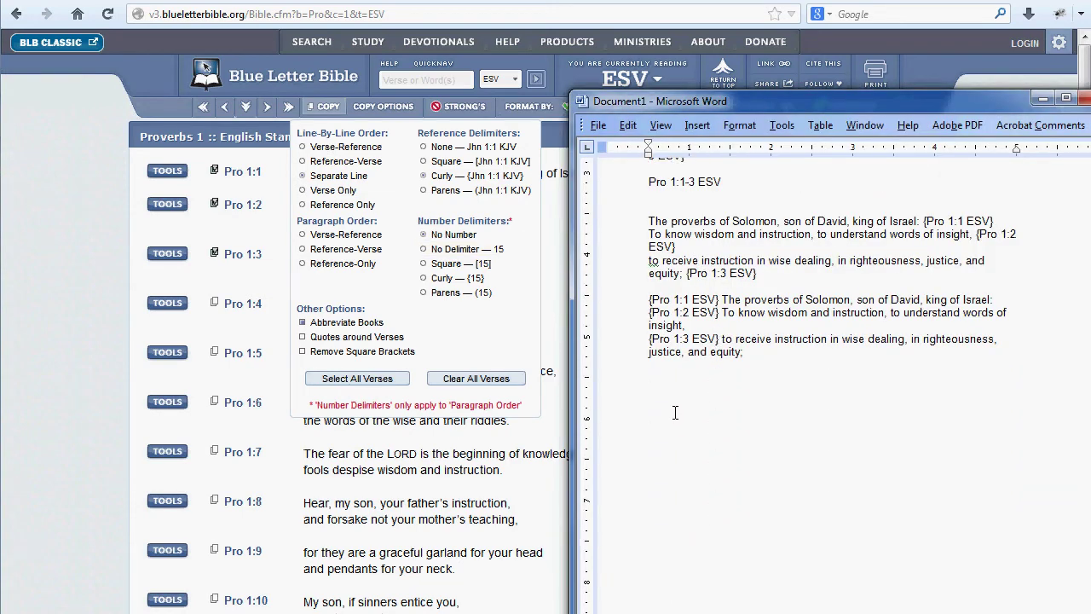
{"action": "key", "text": "ctrl+v"}
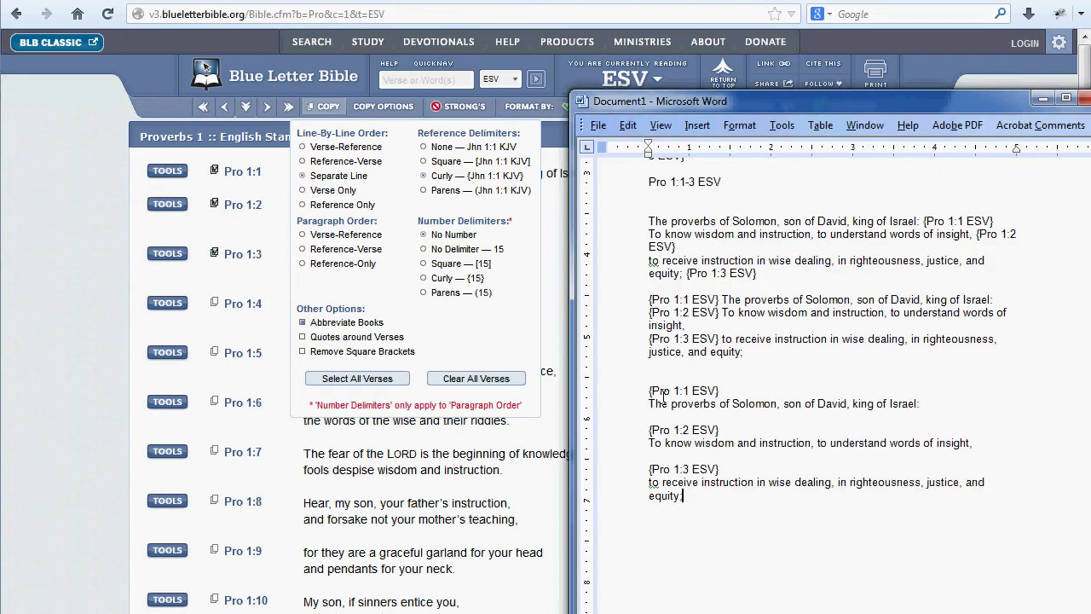
{"action": "scroll", "coordinate": [690, 438], "scroll_direction": "down", "scroll_amount": 2}
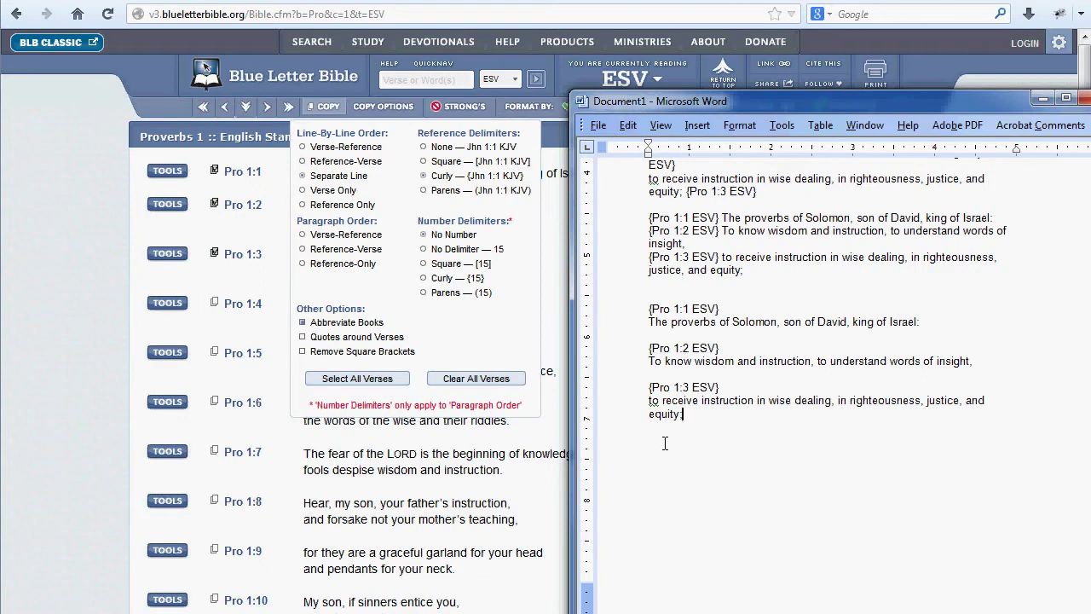
Step: Paste the Reference Only lines 'Pro 1:1', 'Pro 1:2', 'Pro 1:3'
{"action": "left_click", "coordinate": [324, 206]}
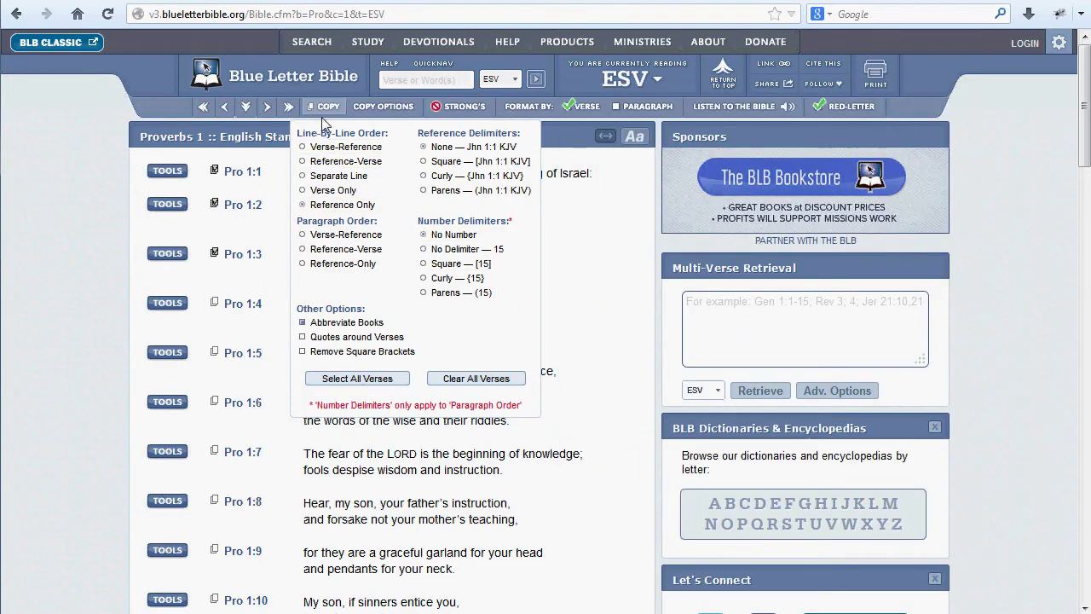
{"action": "key", "text": "alt+Tab"}
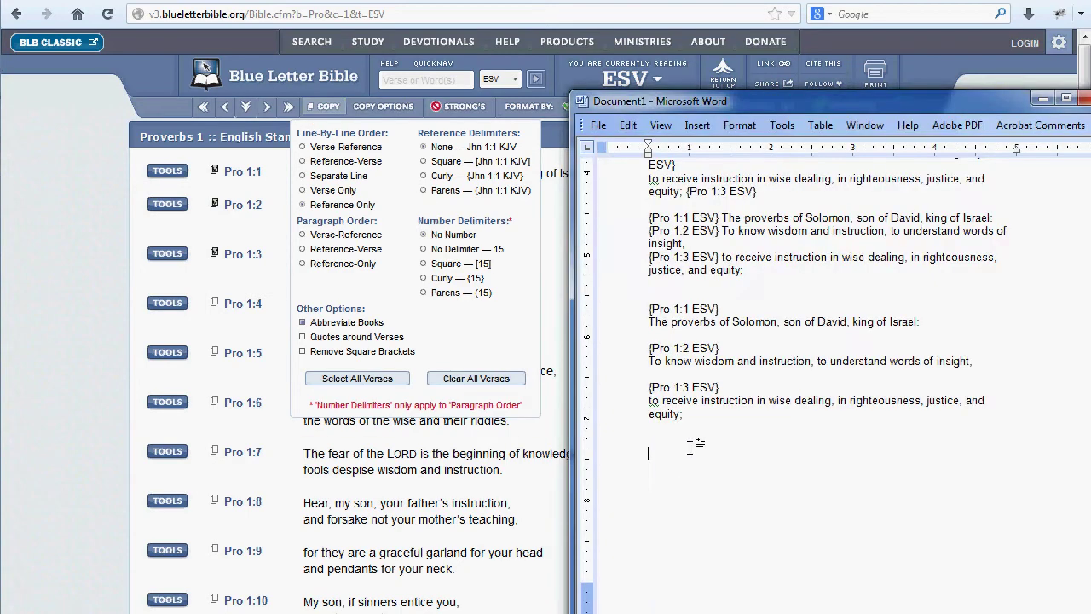
{"action": "key", "text": "ctrl+v"}
{"action": "scroll", "coordinate": [697, 447], "scroll_direction": "down", "scroll_amount": 8}
{"action": "scroll", "coordinate": [676, 372], "scroll_direction": "down", "scroll_amount": 4}
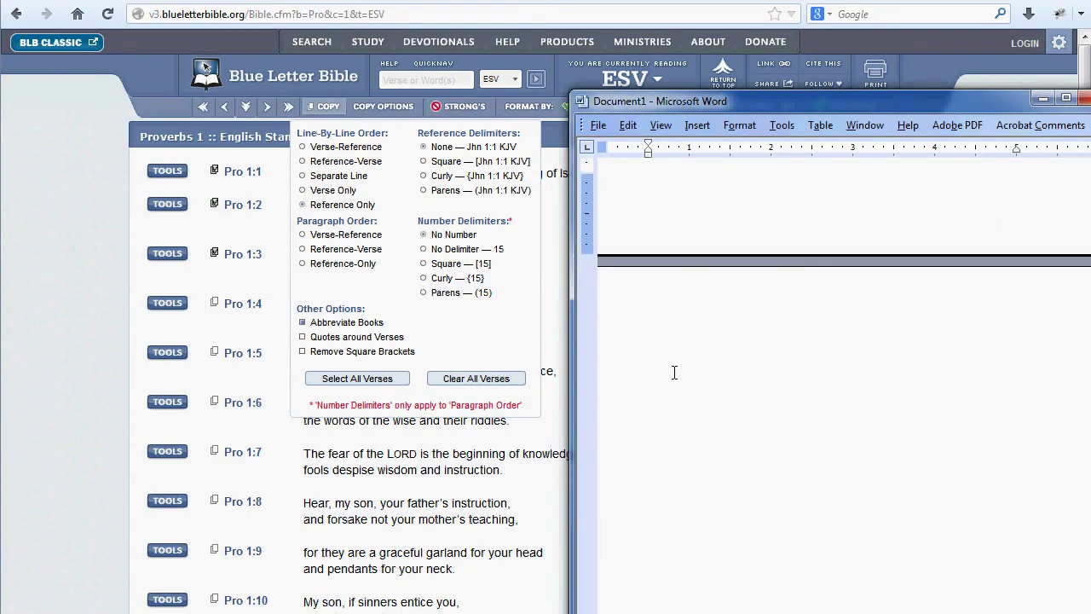
Step: Enable Quotes around Verses and paste the quoted {Pro 1:x ESV} passage onto Word's new page
{"action": "left_click", "coordinate": [660, 271]}
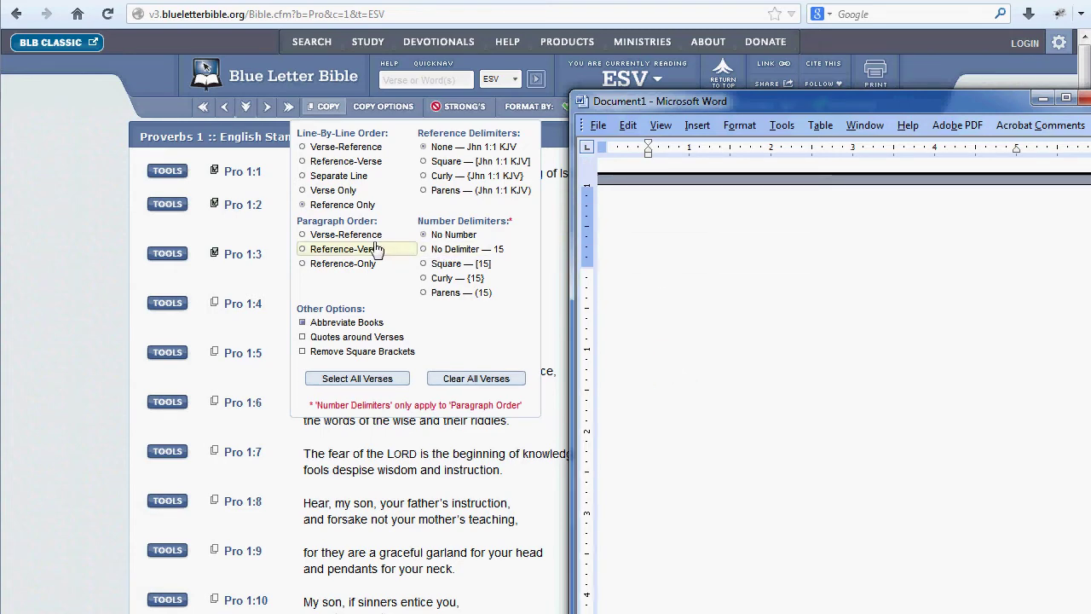
{"action": "left_click", "coordinate": [345, 337]}
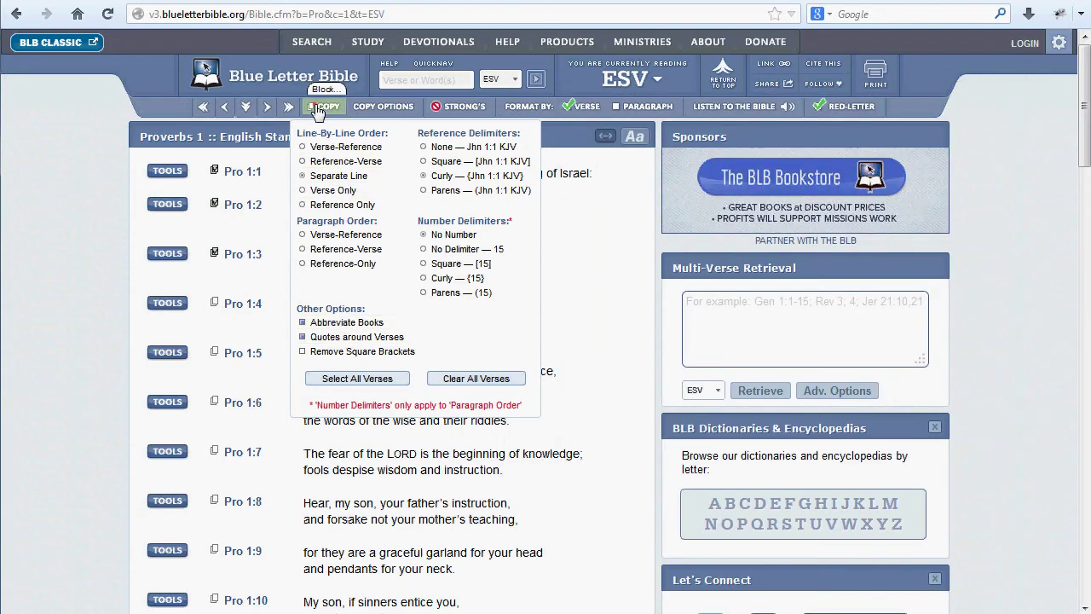
{"action": "key", "text": "alt+Tab"}
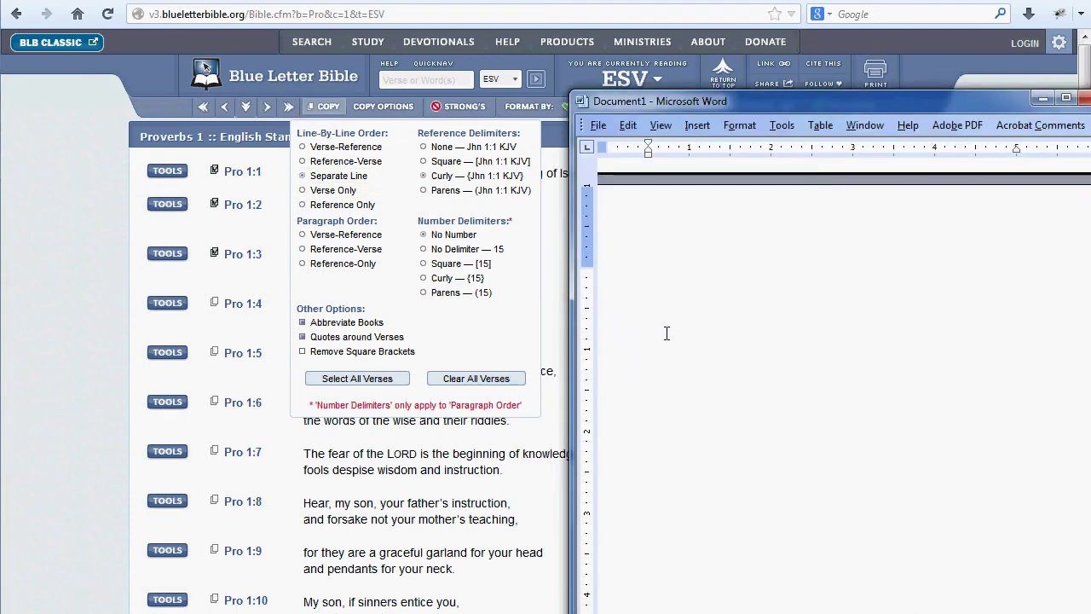
{"action": "key", "text": "ctrl+v"}
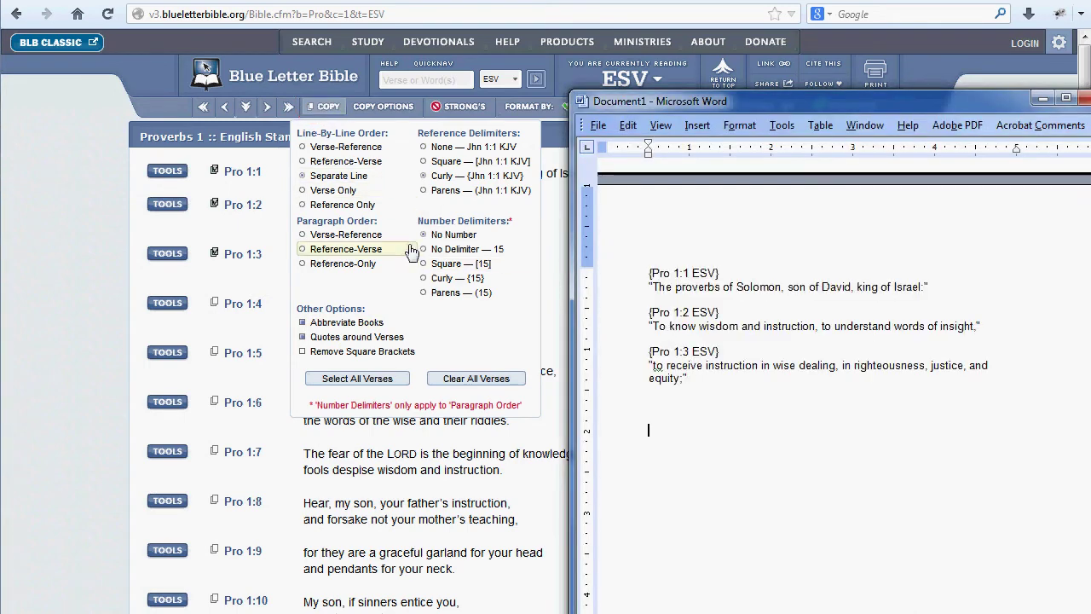
Step: Close Copy Options, mark Pro 1:3, and switch Proverbs 1 to the King James Version
{"action": "left_click", "coordinate": [266, 244]}
{"action": "double_click", "coordinate": [215, 254]}
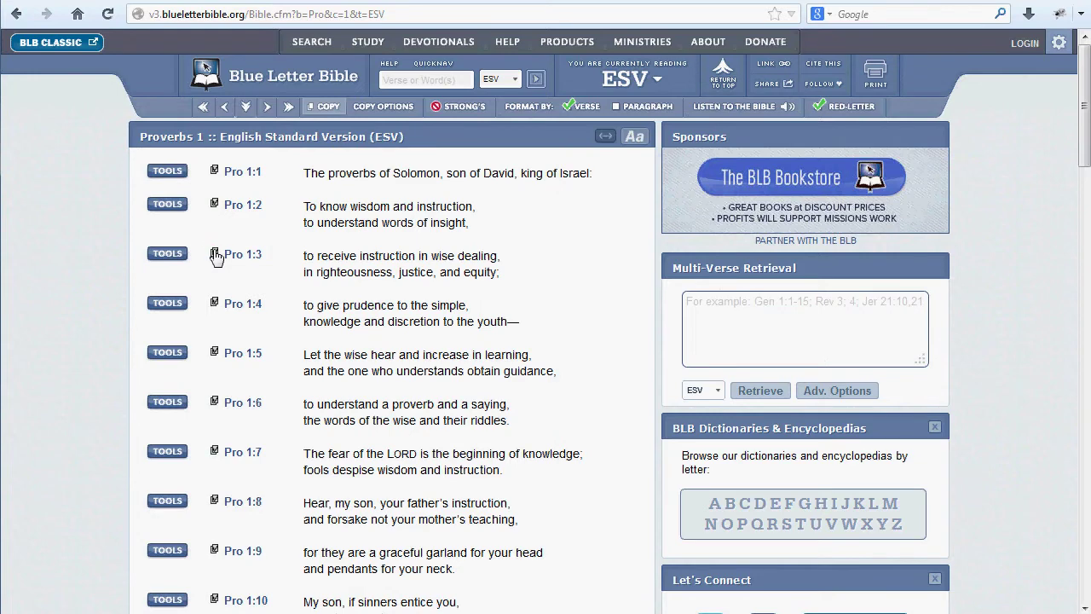
{"action": "left_click", "coordinate": [585, 75]}
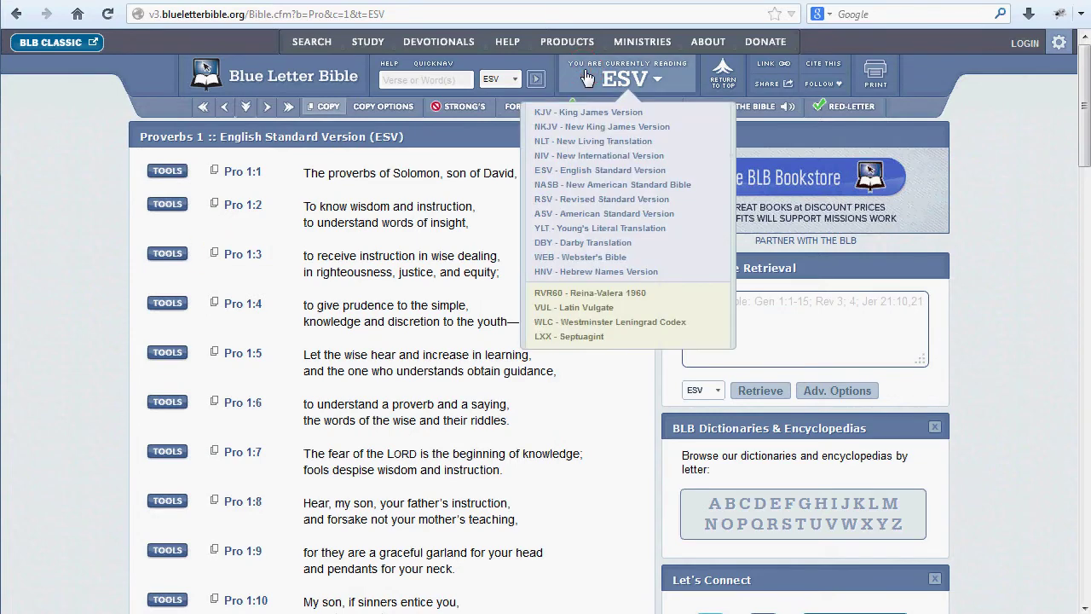
{"action": "left_click", "coordinate": [576, 112]}
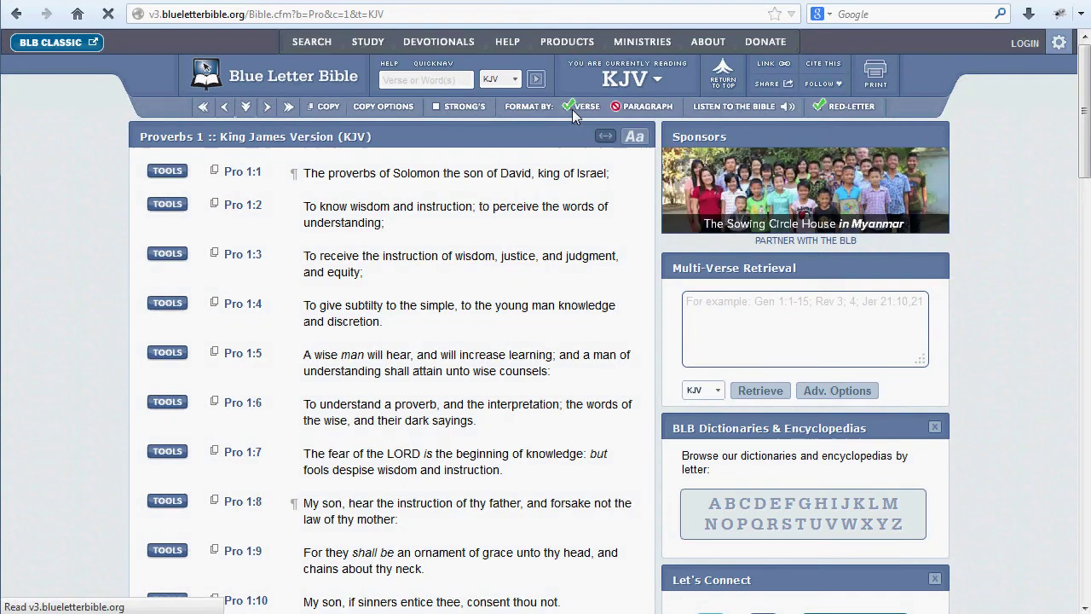